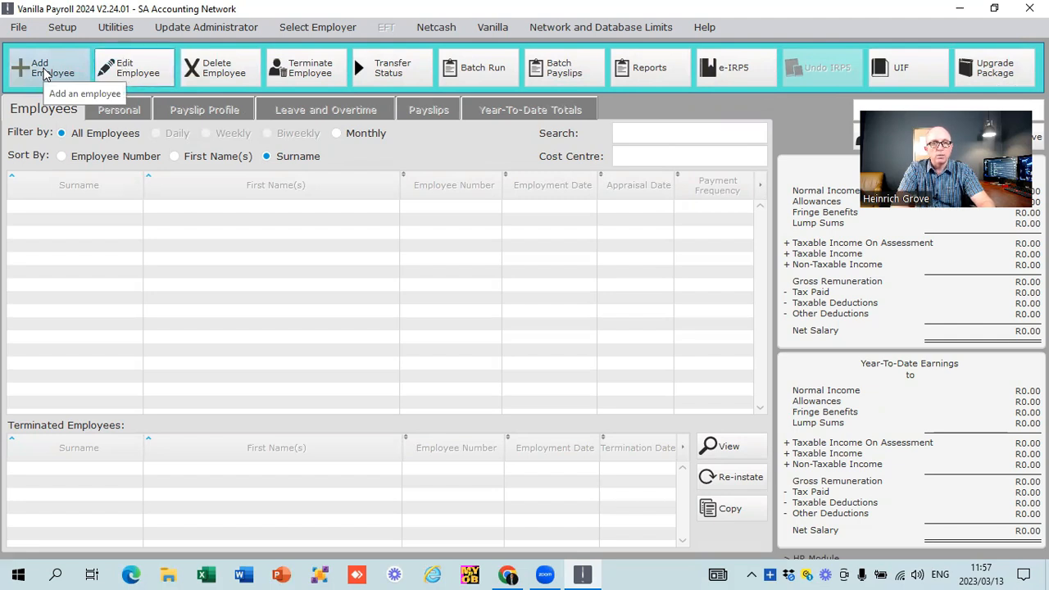
click(45, 74)
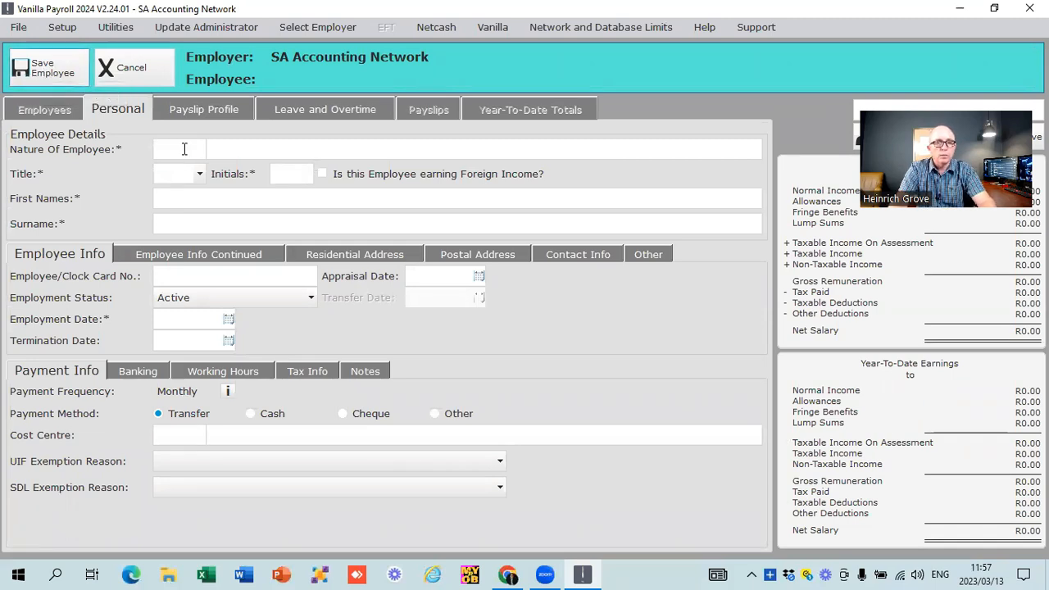
click(190, 149)
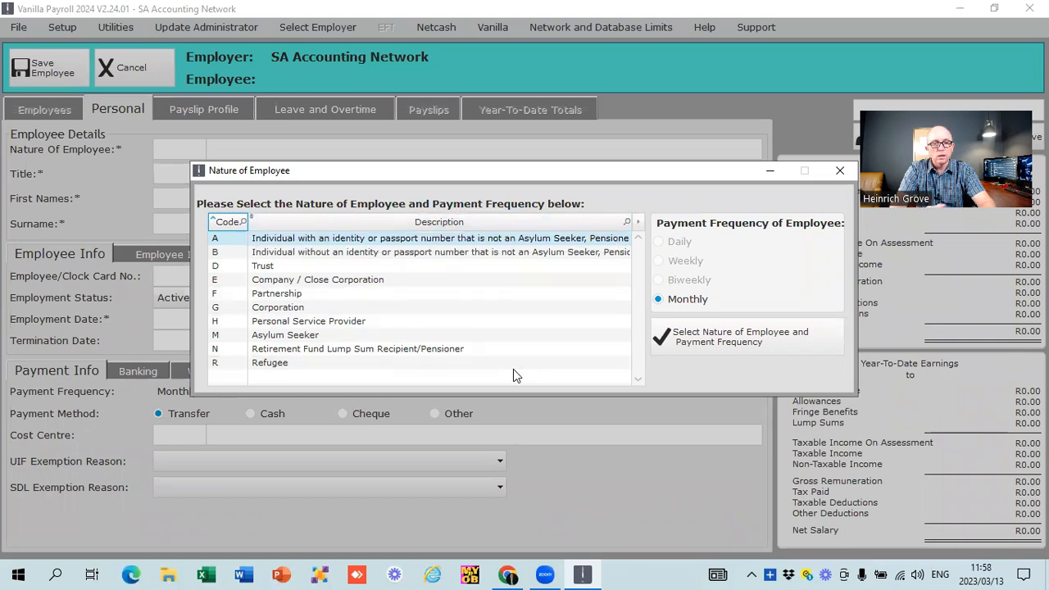
click(258, 255)
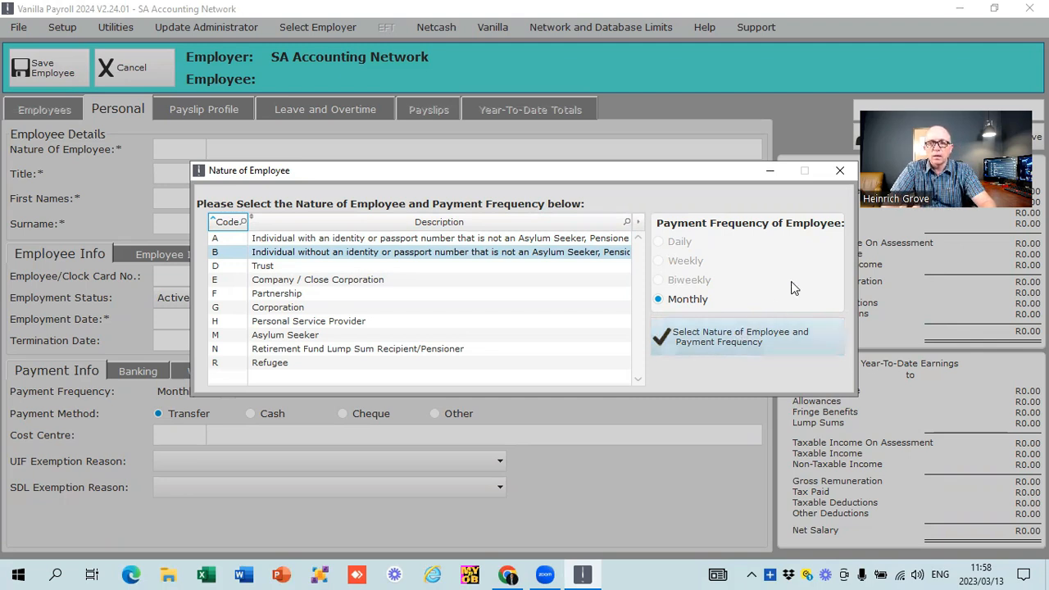
click(846, 165)
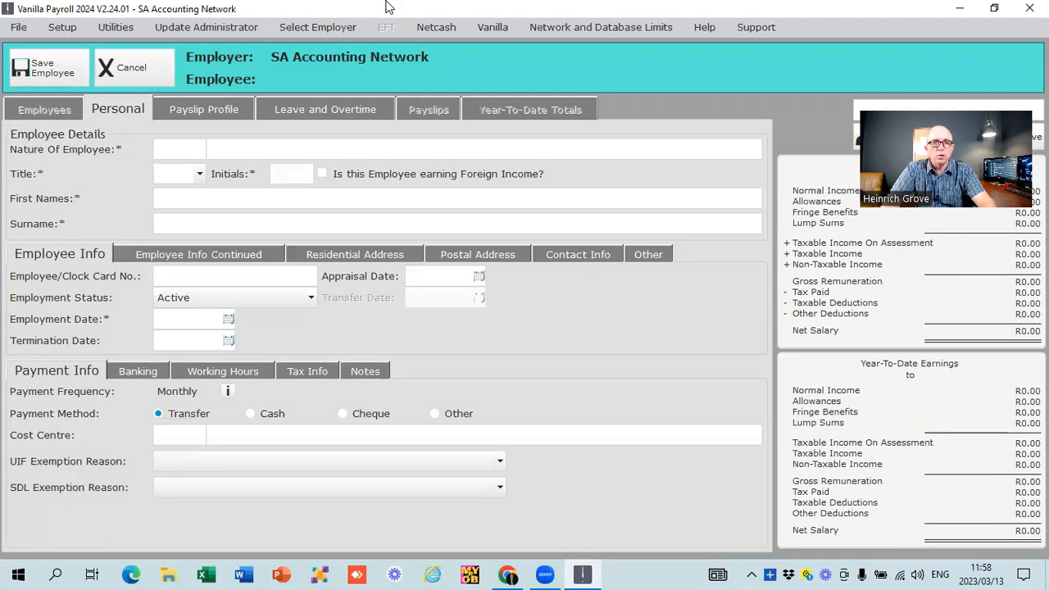
- Try enabling the Biweekly pay frequency for SA Accounting Network, check its biweekly setup, and return to the payroll without saving
click(294, 28)
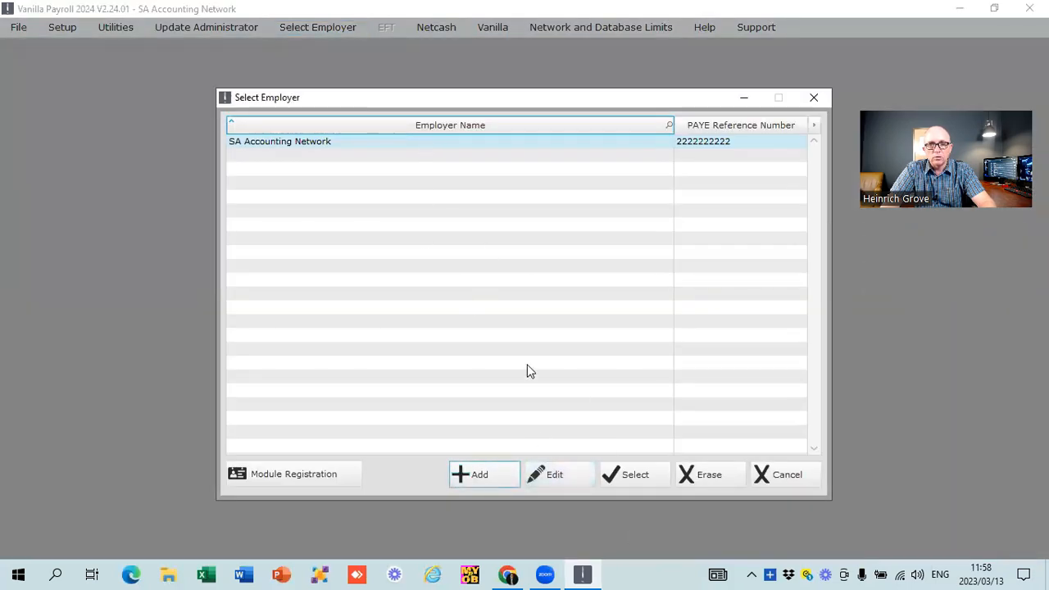
click(563, 474)
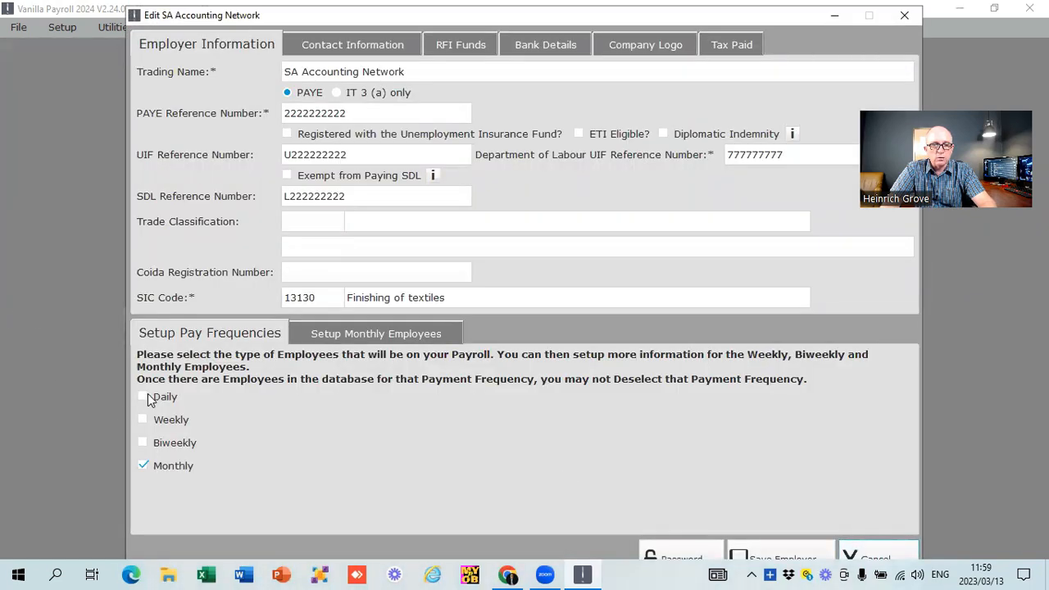
click(145, 442)
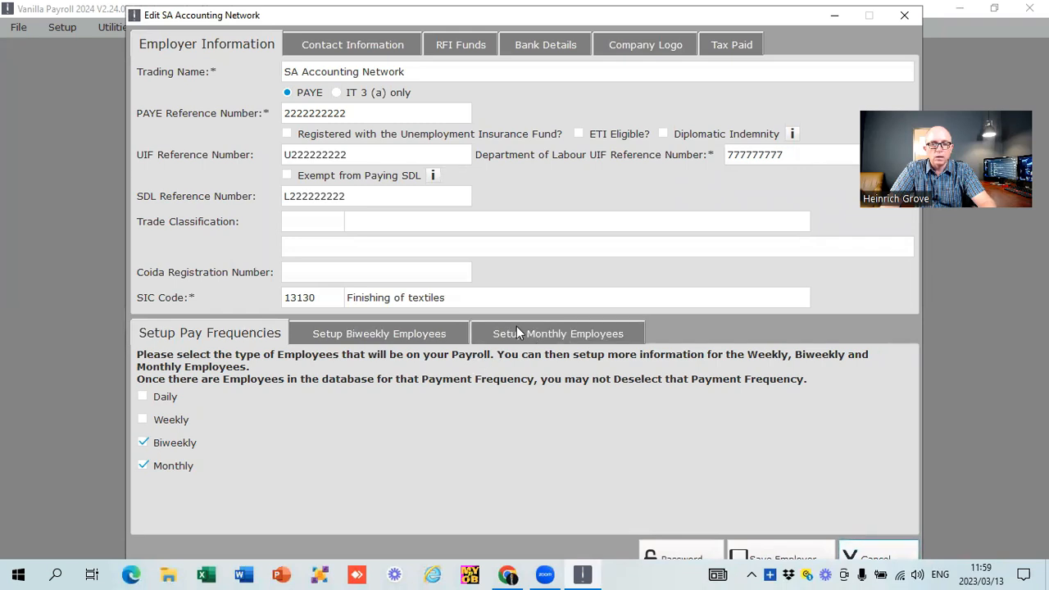
click(395, 332)
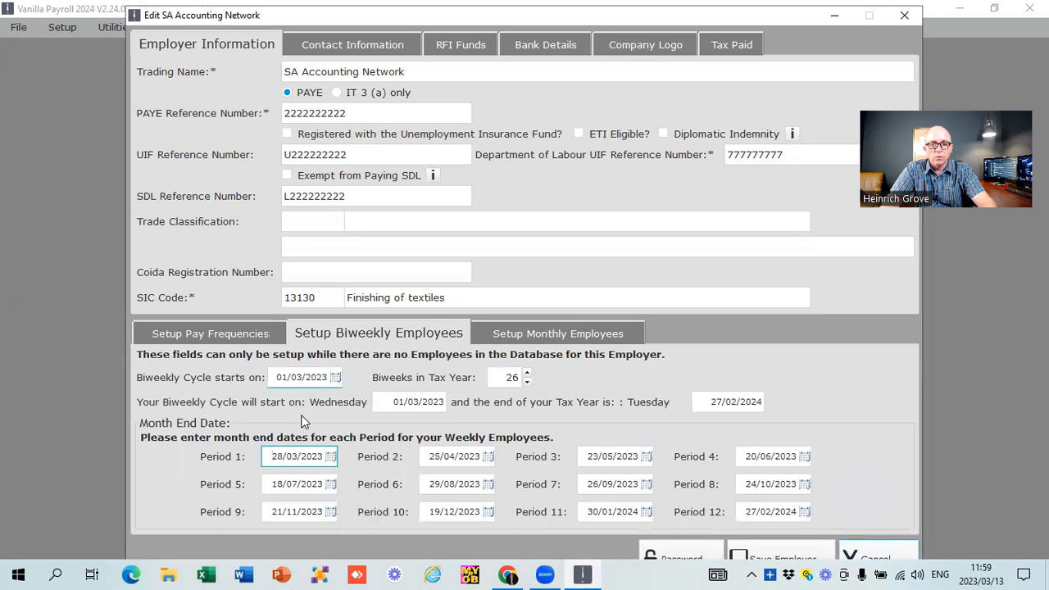
click(200, 334)
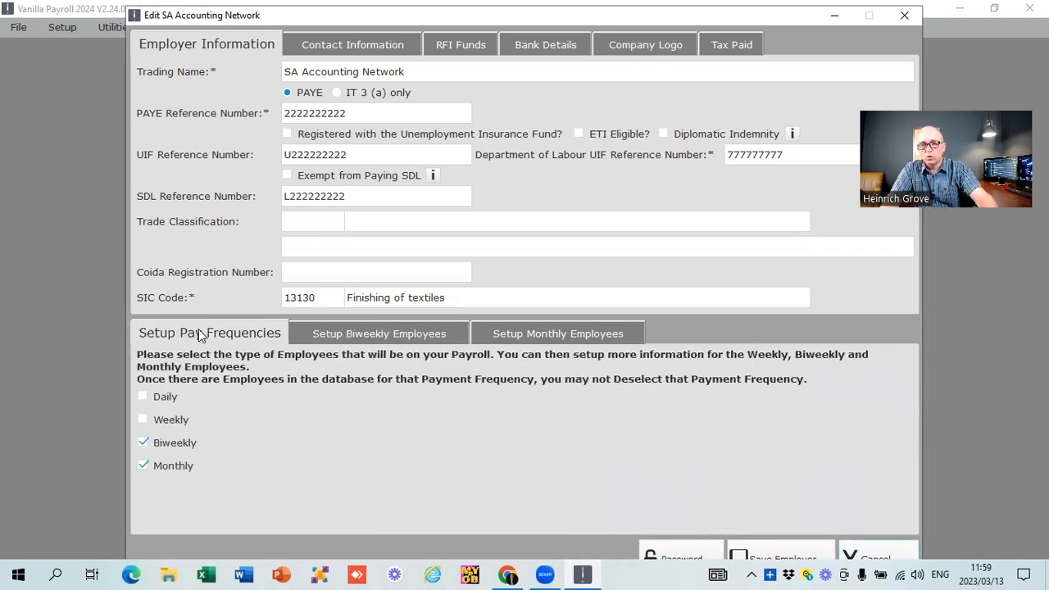
click(857, 541)
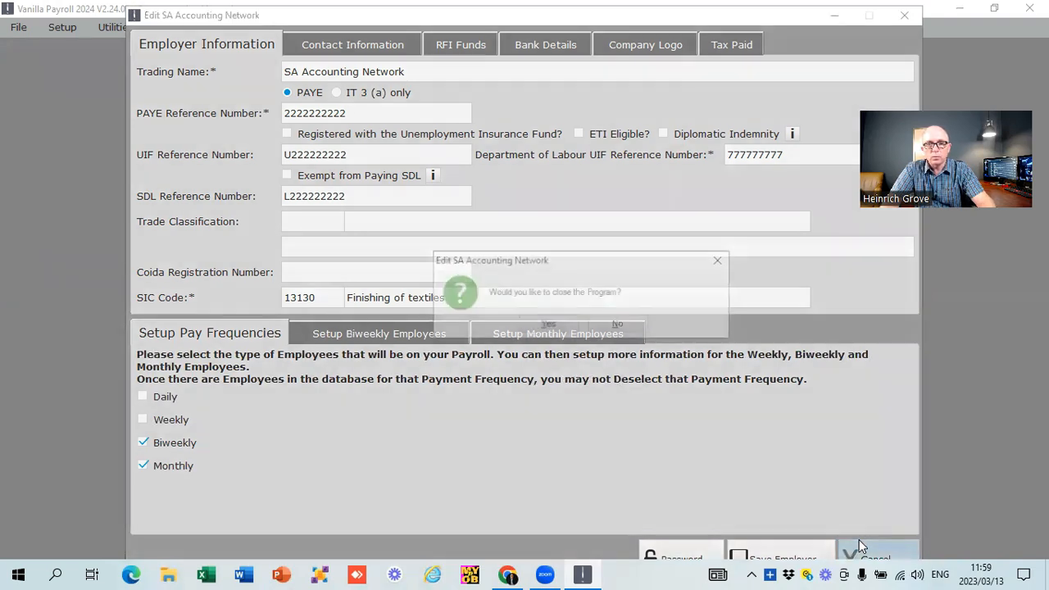
click(624, 326)
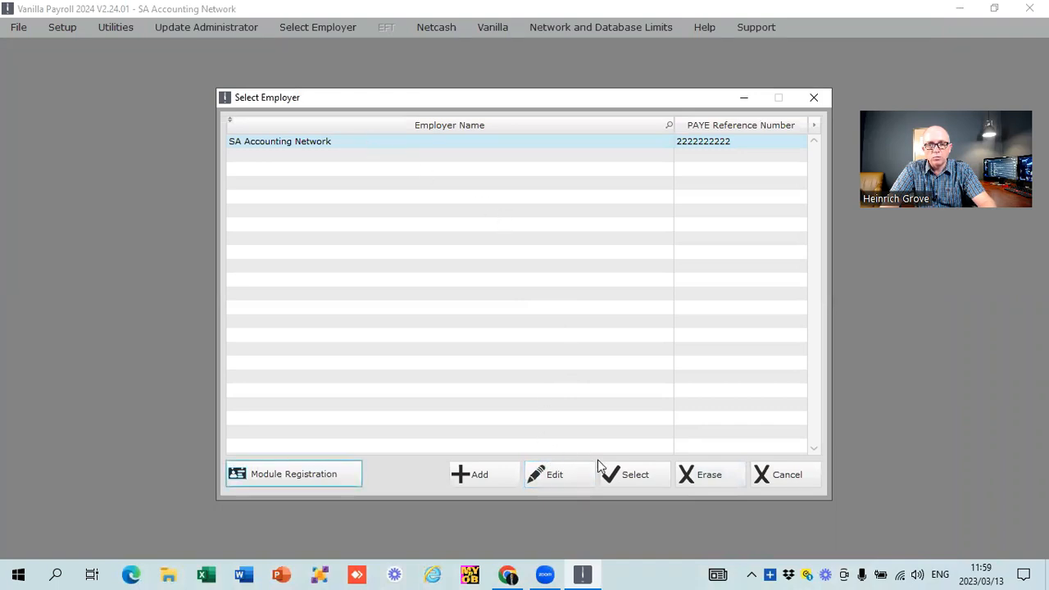
click(625, 478)
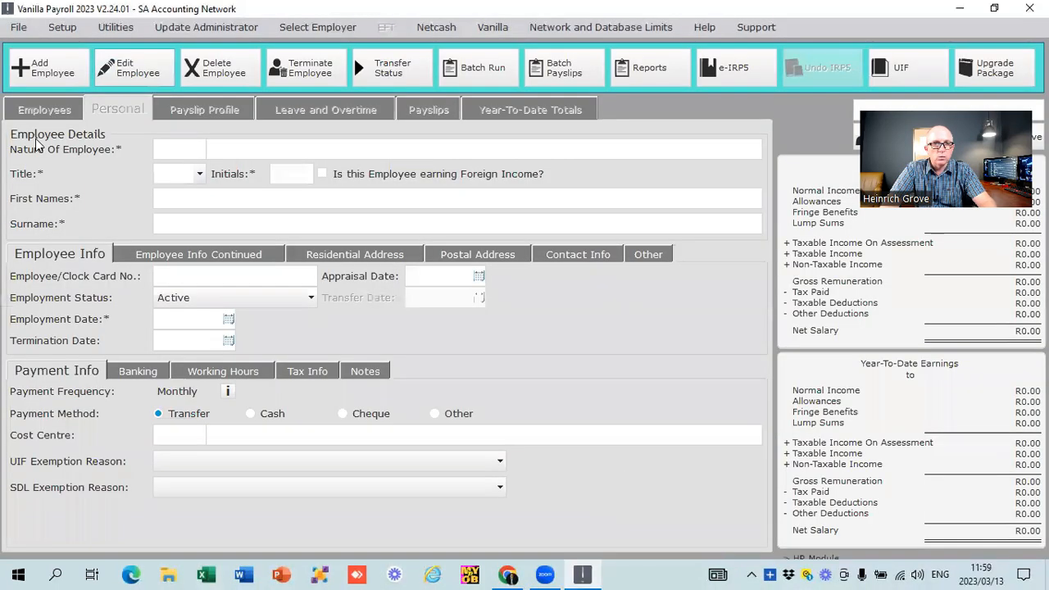
- Add a new employee with nature B, individual without an identity or passport number, paid Monthly
click(69, 72)
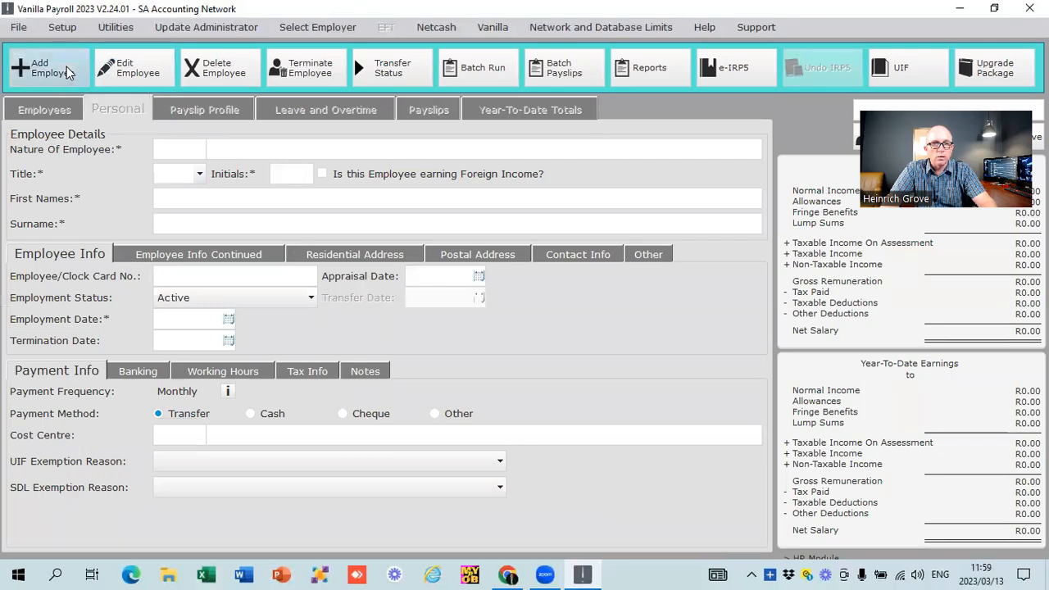
click(190, 151)
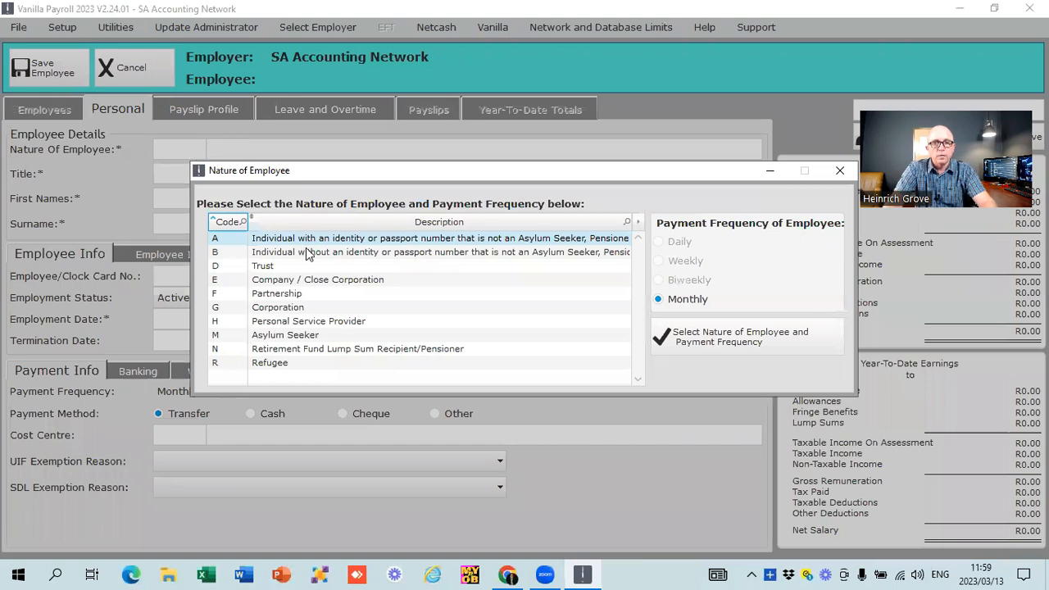
click(311, 254)
click(708, 337)
- Enter the employee's initials, first name and surname in the employee details
click(295, 172)
text(HHH)
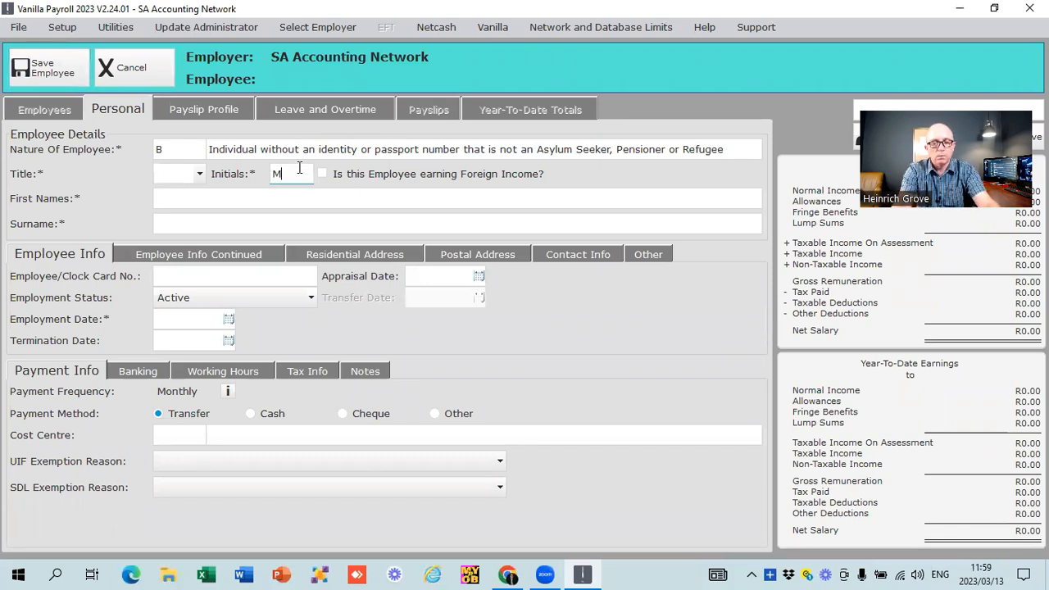
key(BackSpace)
key(BackSpace)
key(BackSpace)
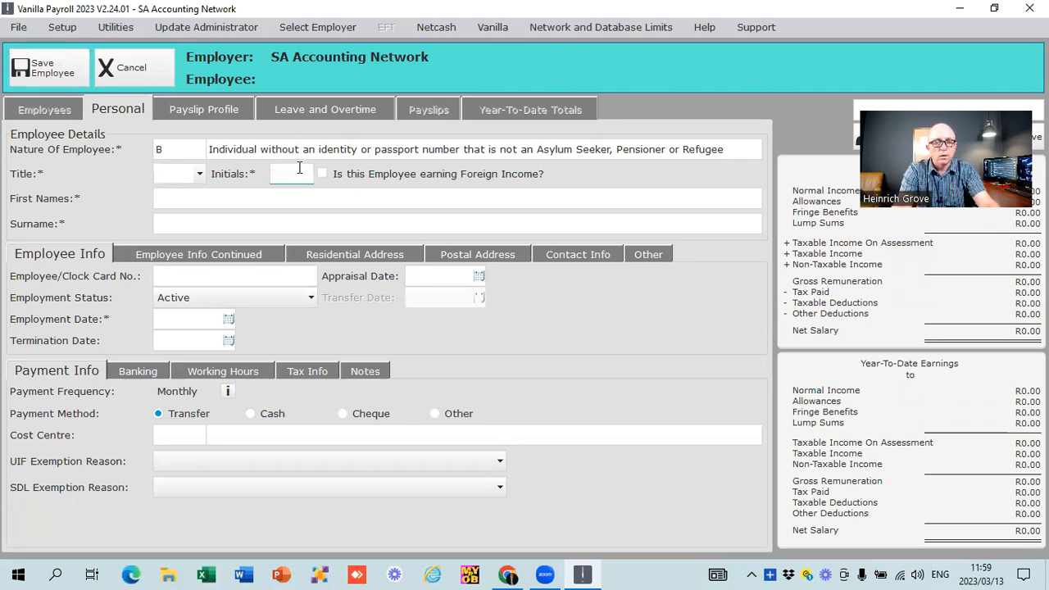
text(H)
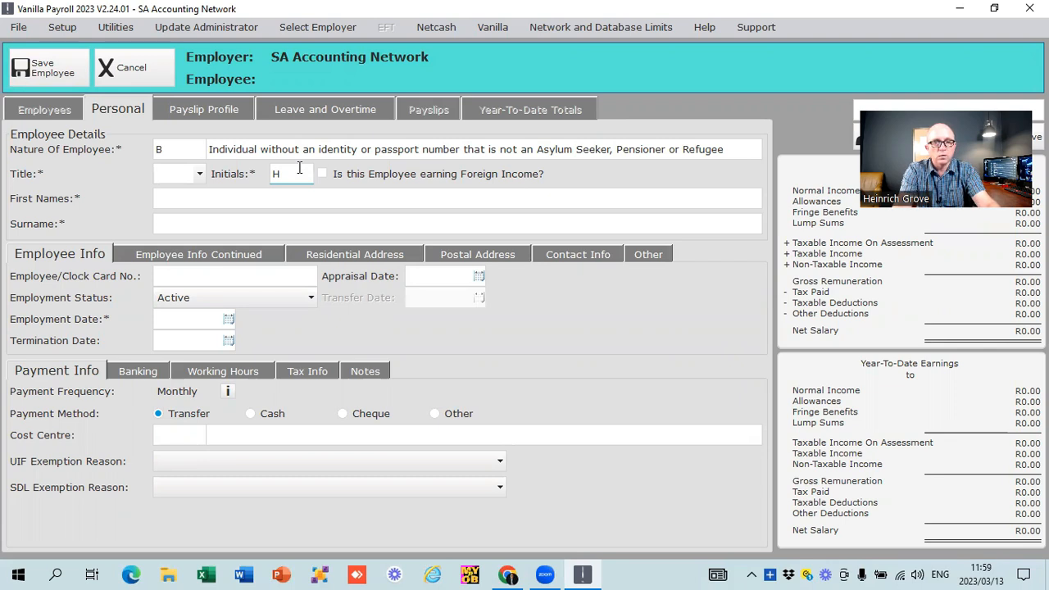
click(265, 200)
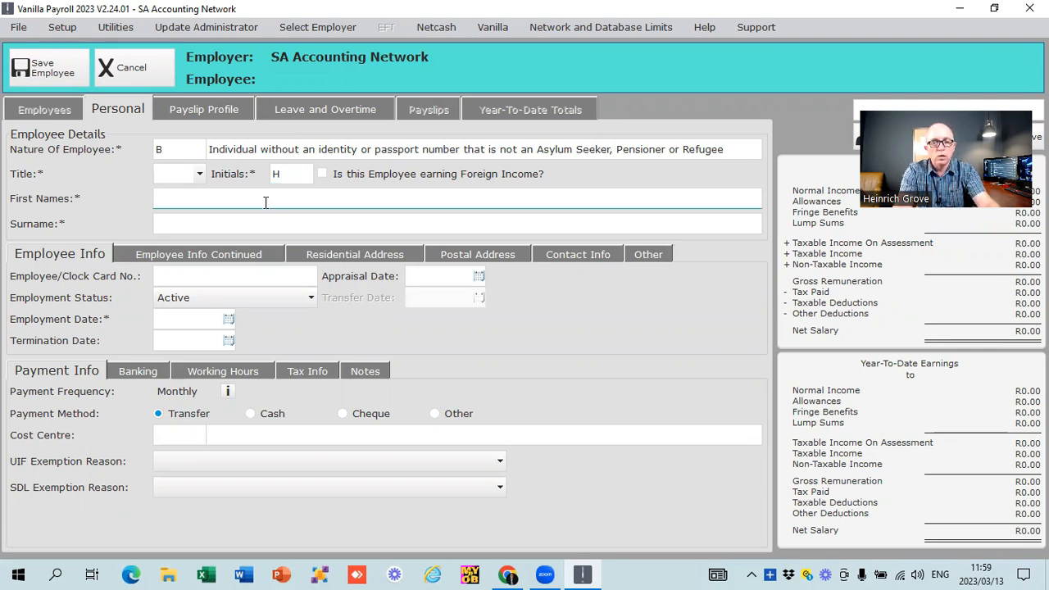
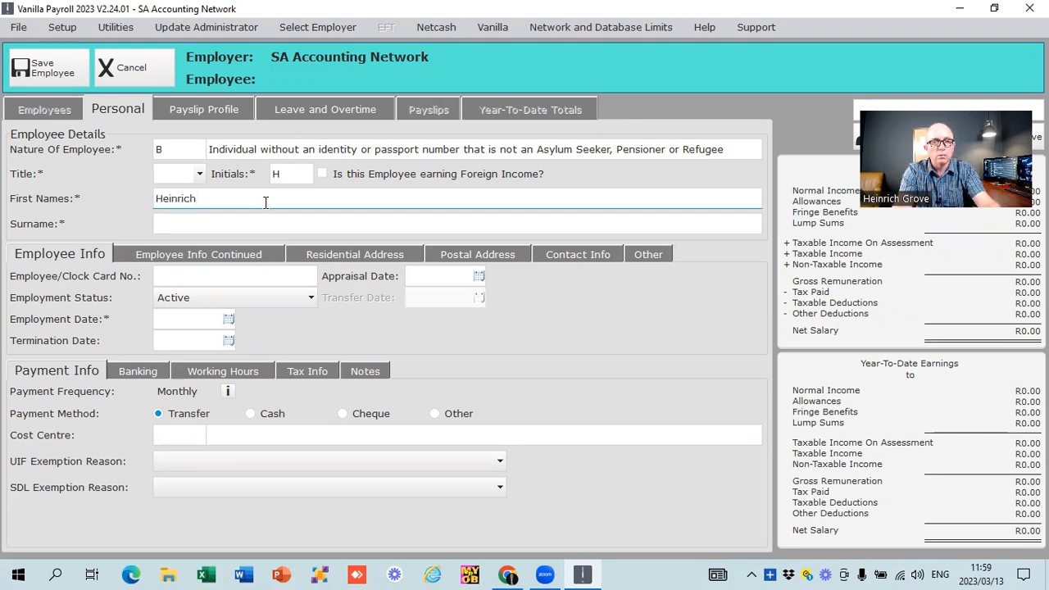
key(Tab)
key(Tab)
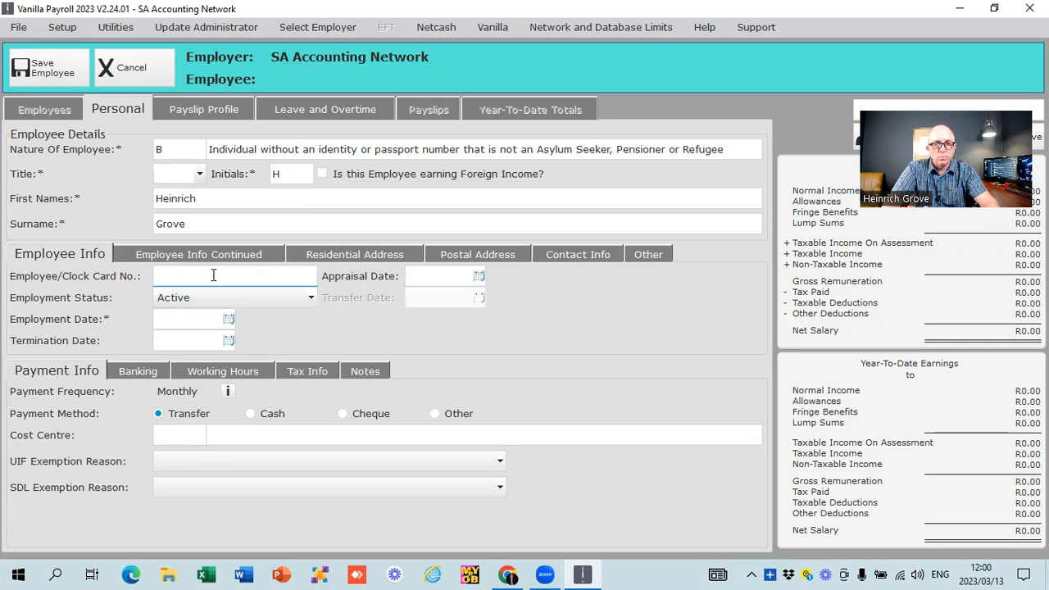
- Set the employee's employment date to 01/08/2022
click(421, 276)
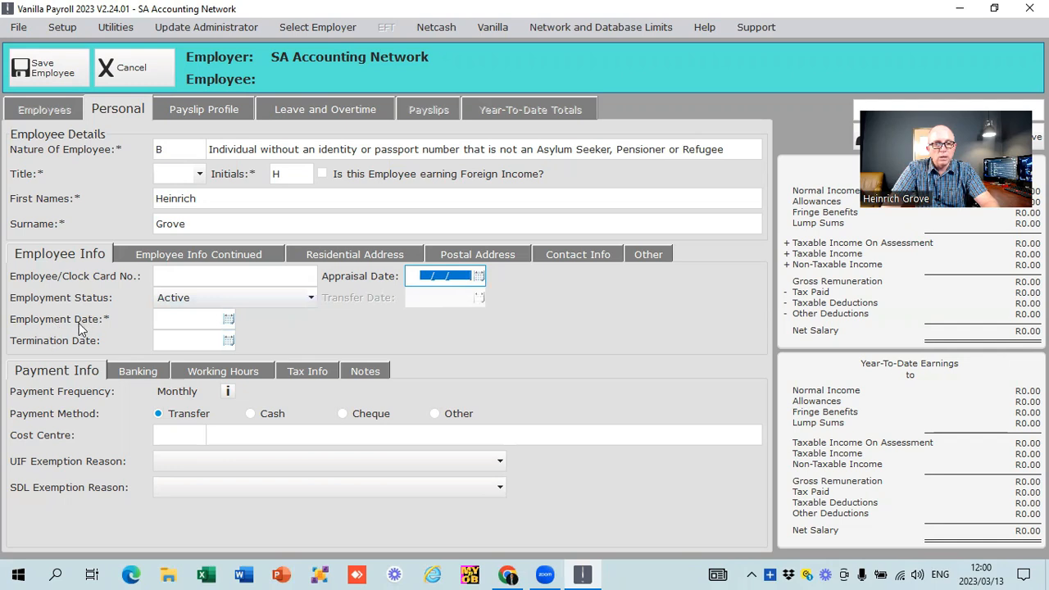
click(229, 320)
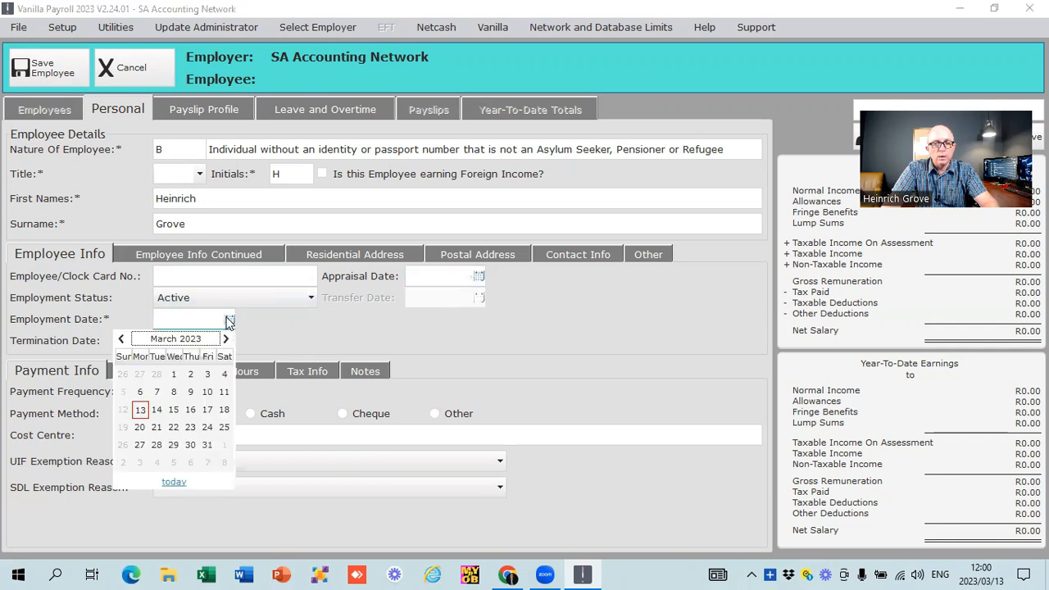
click(120, 340)
click(120, 340)
click(120, 340)
click(120, 340)
click(120, 340)
click(119, 340)
click(120, 339)
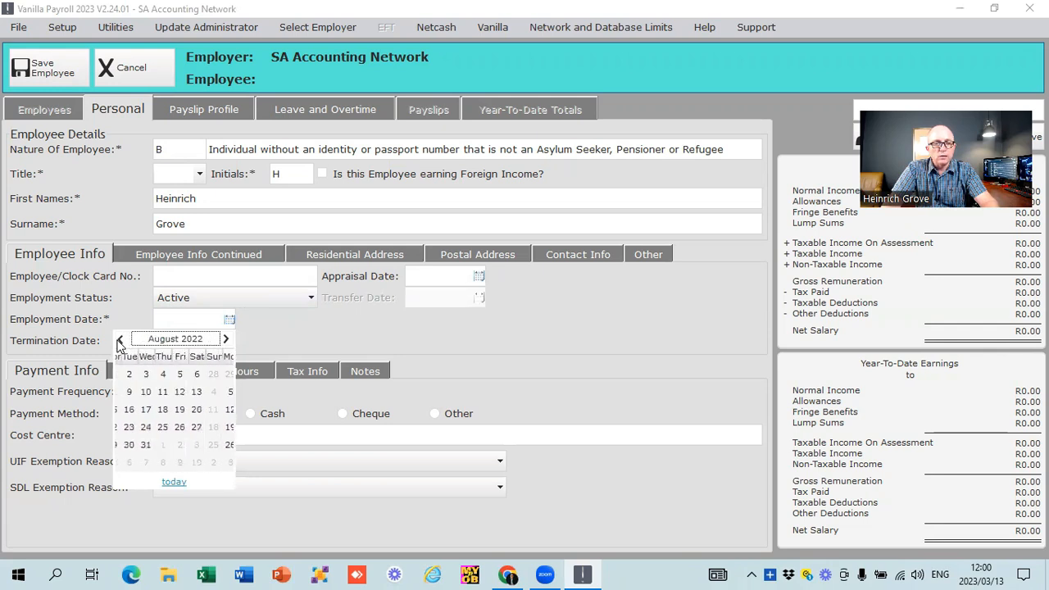
click(140, 374)
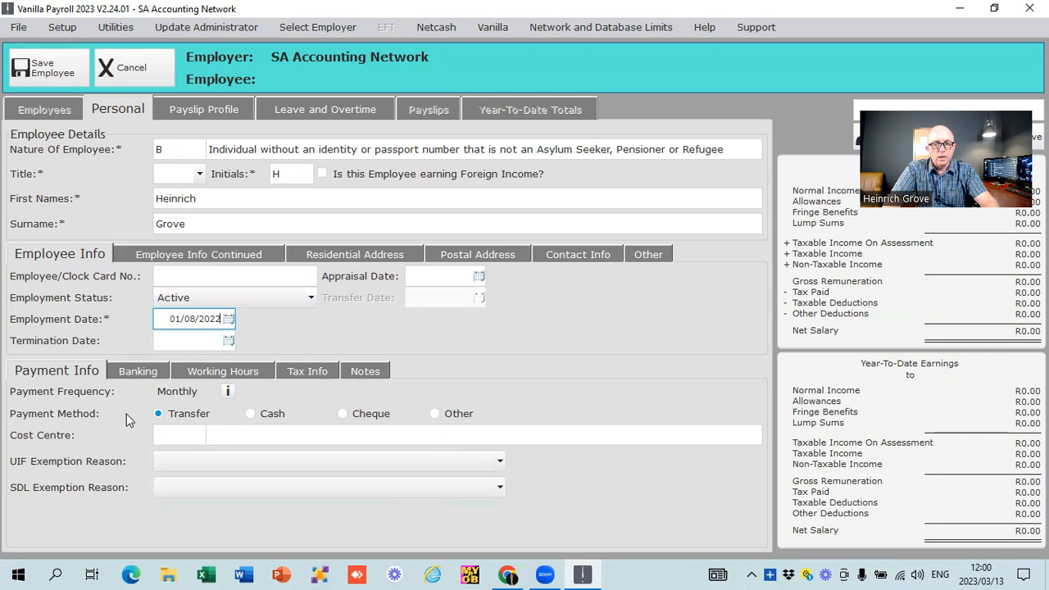
- Enter the employee's date of birth and set the gender to Male
click(197, 255)
text(1907204)
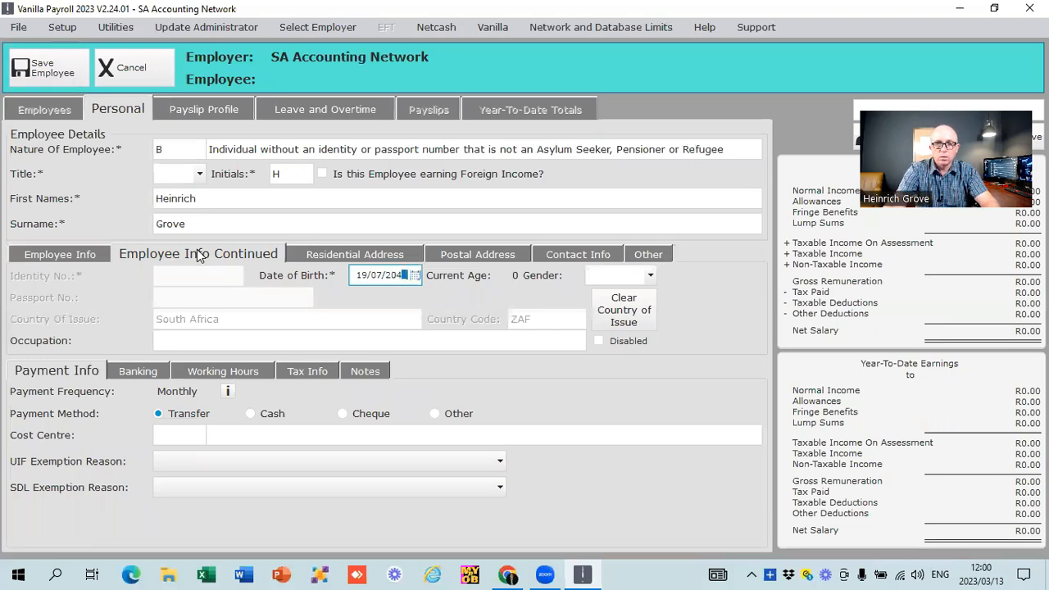
double_click(393, 276)
text(31/)
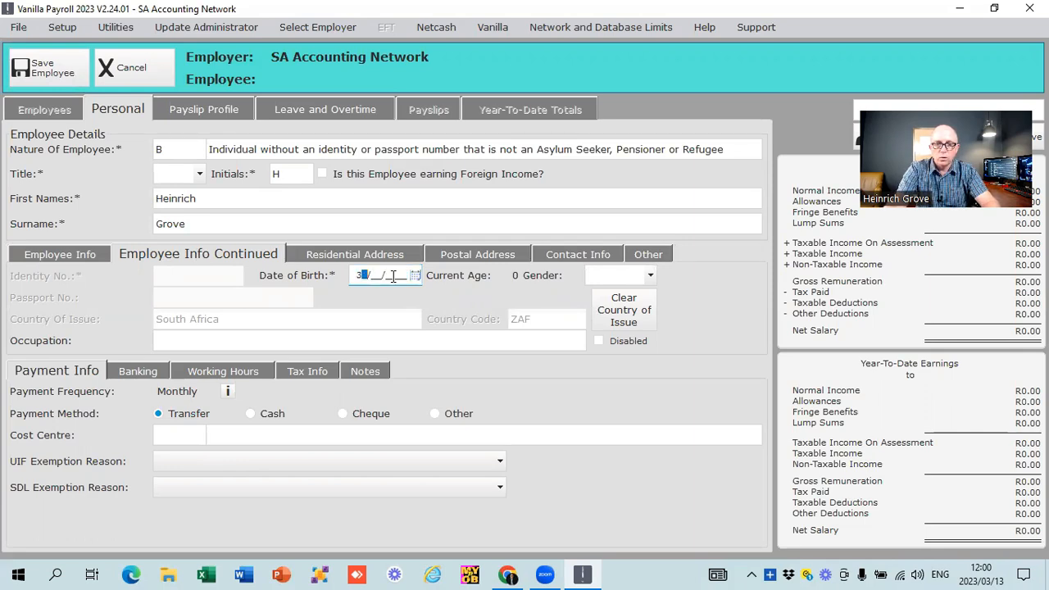
text(05/1)
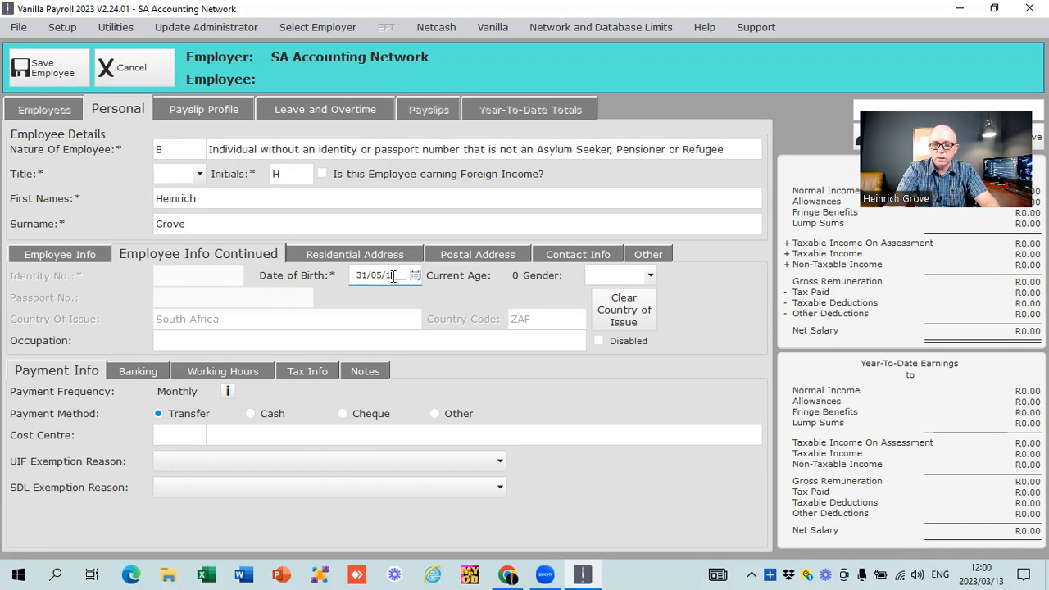
text(974)
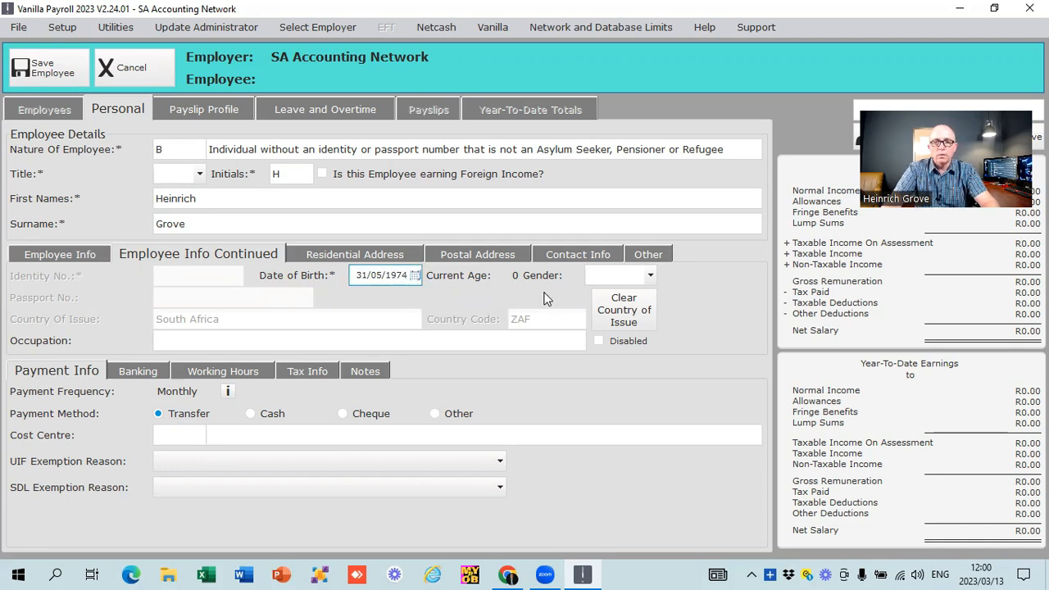
key(Tab)
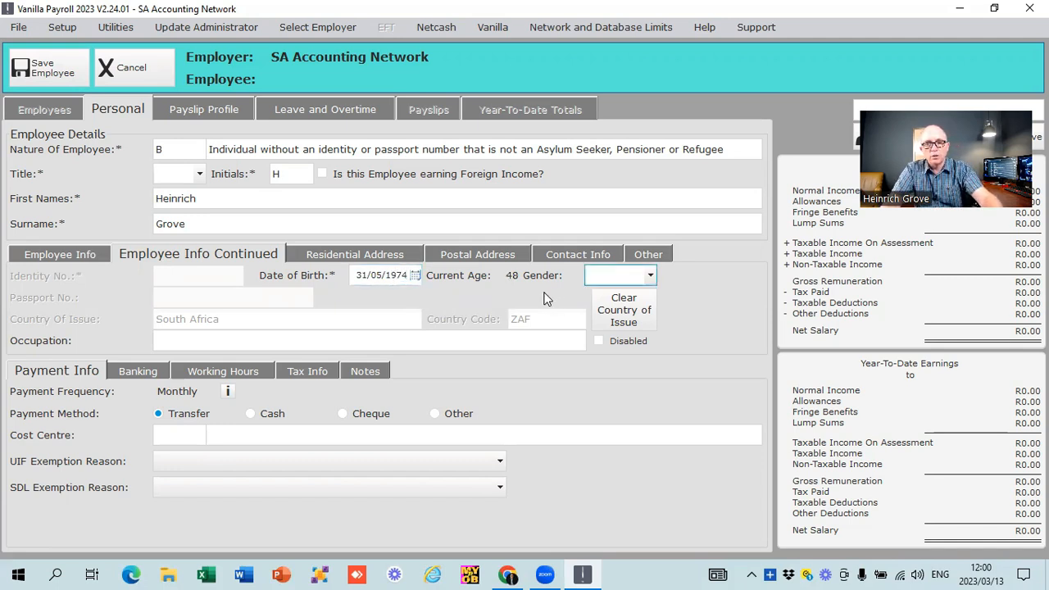
click(650, 276)
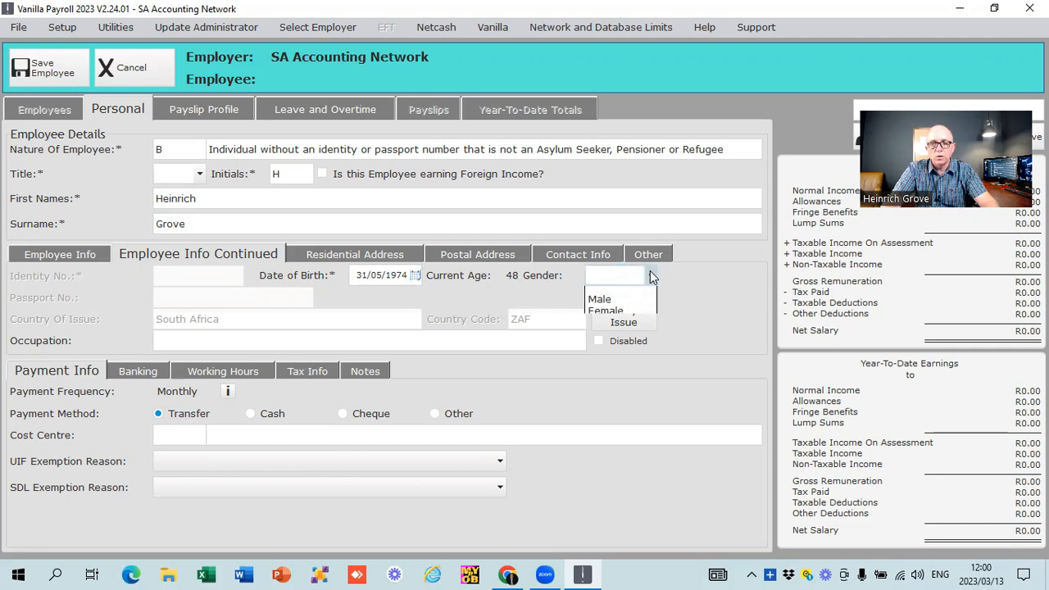
click(623, 301)
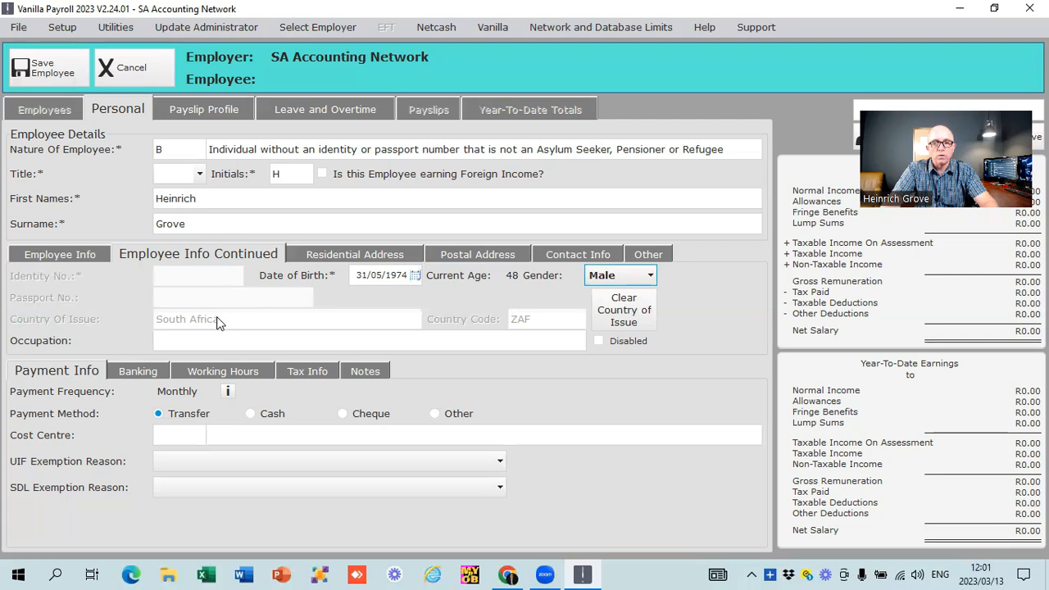
- Enter the street number and street name in the employee's residential address
click(336, 255)
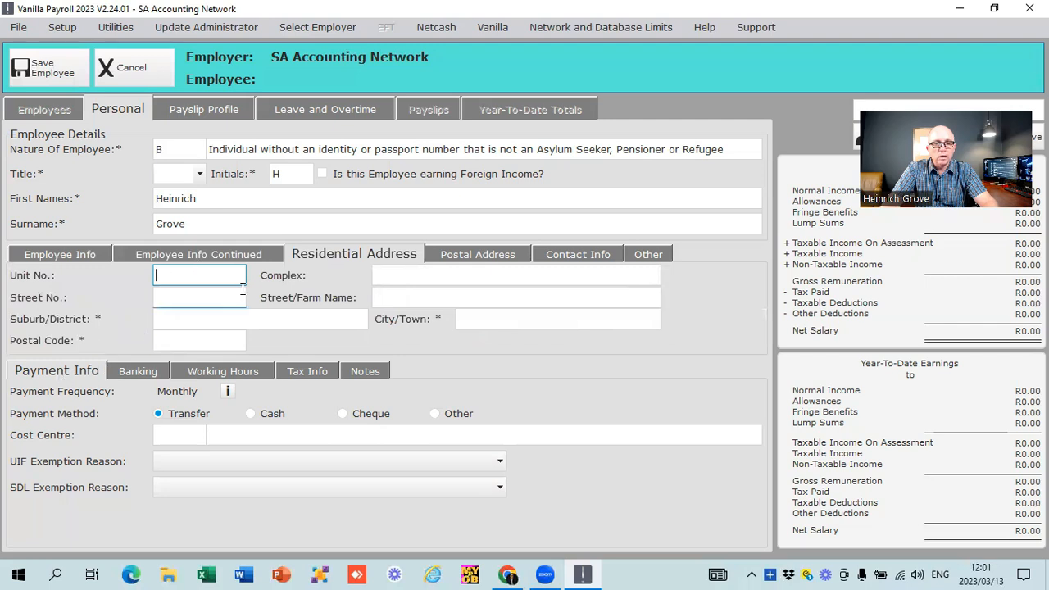
click(215, 297)
key(Tab)
- Complete the residential address with the employee's suburb, city and postal code
key(Tab)
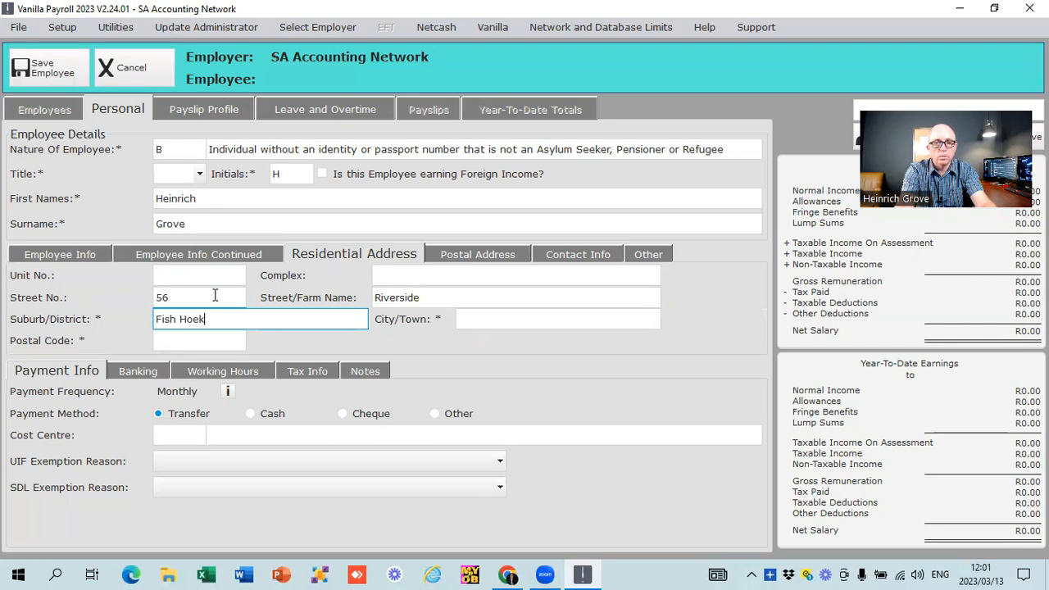
key(Tab)
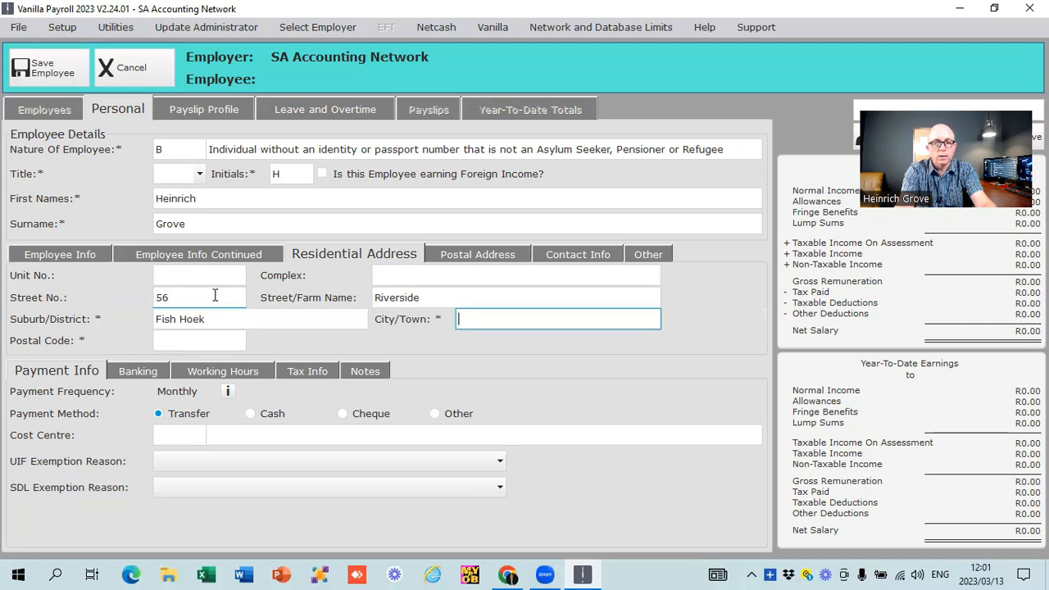
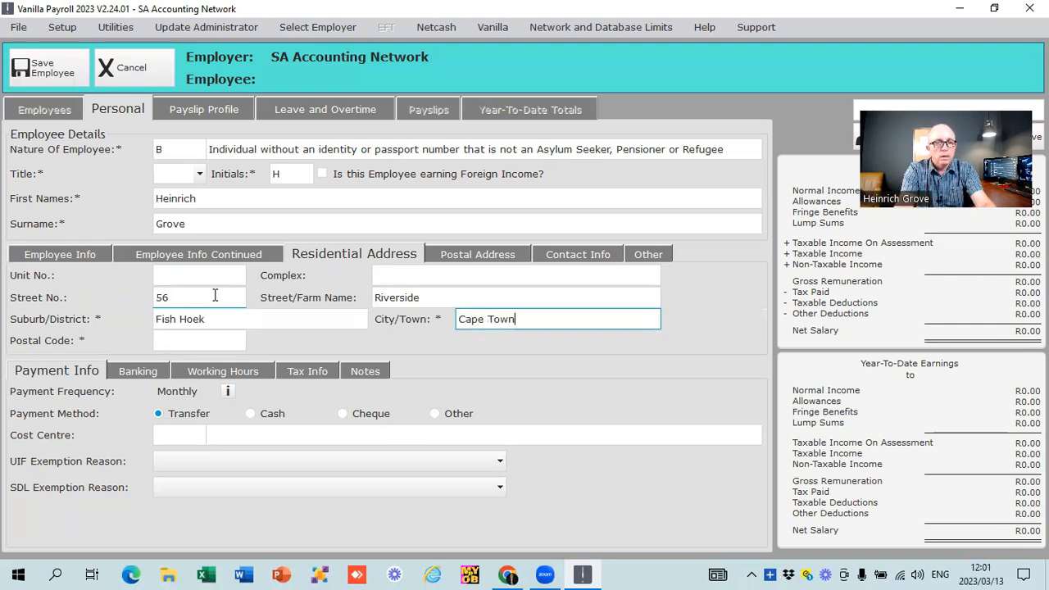
key(Tab)
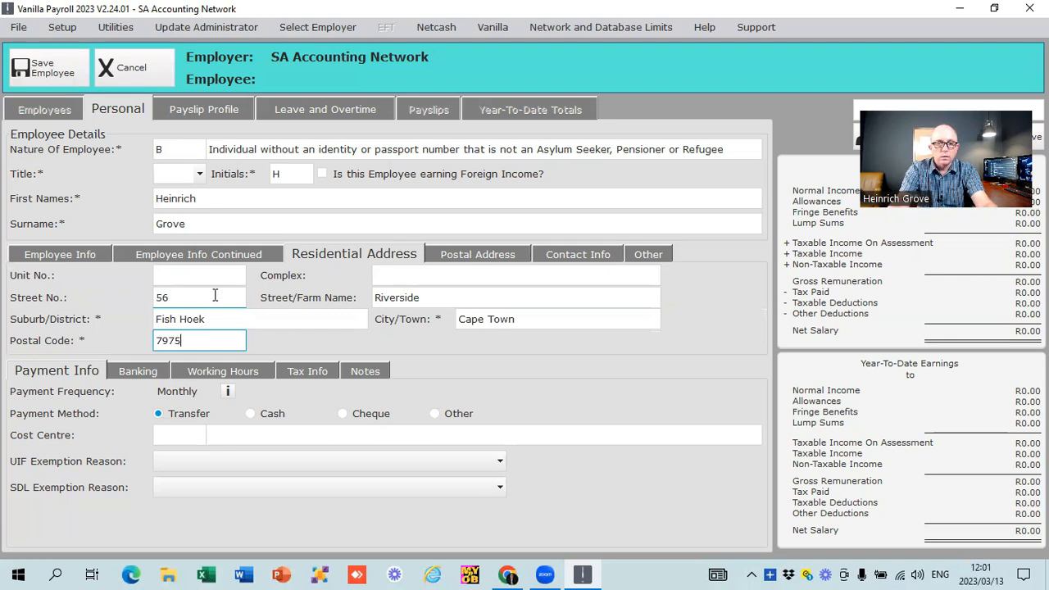
key(Tab)
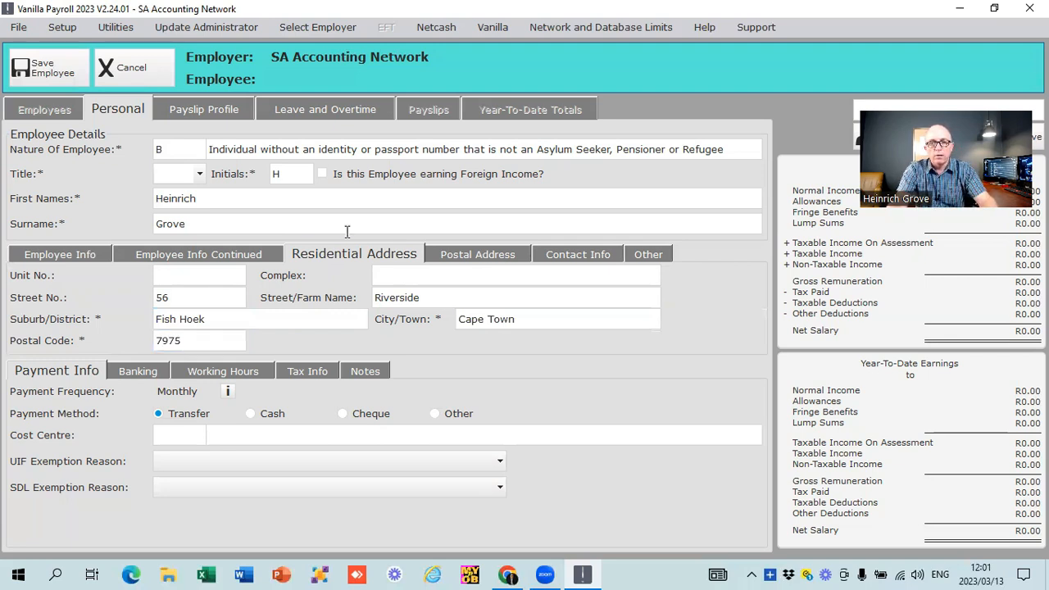
- Review the employee's postal address, contact information and other employment details
click(472, 252)
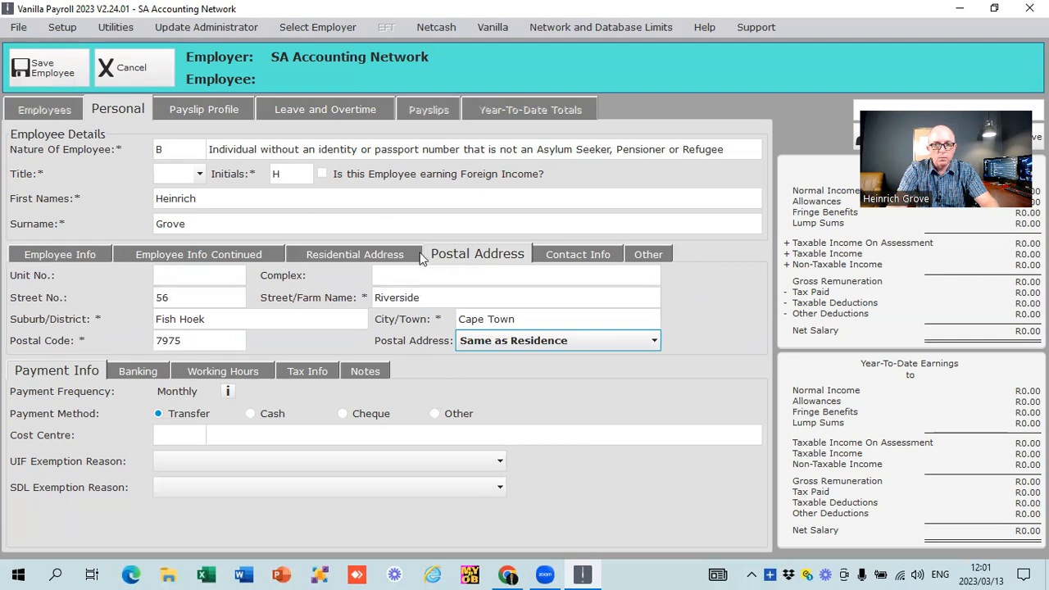
click(583, 257)
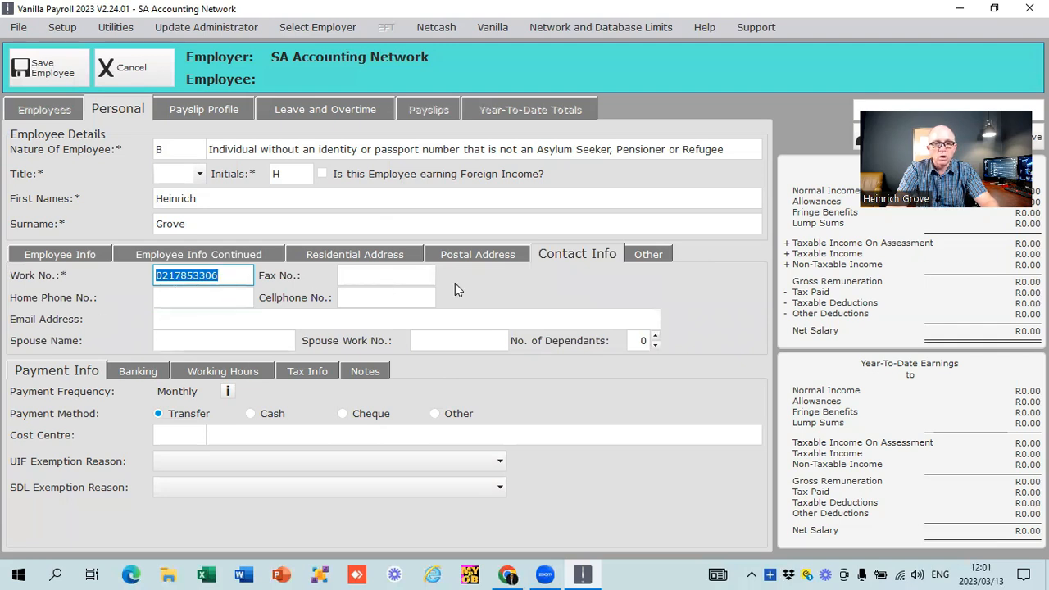
click(643, 256)
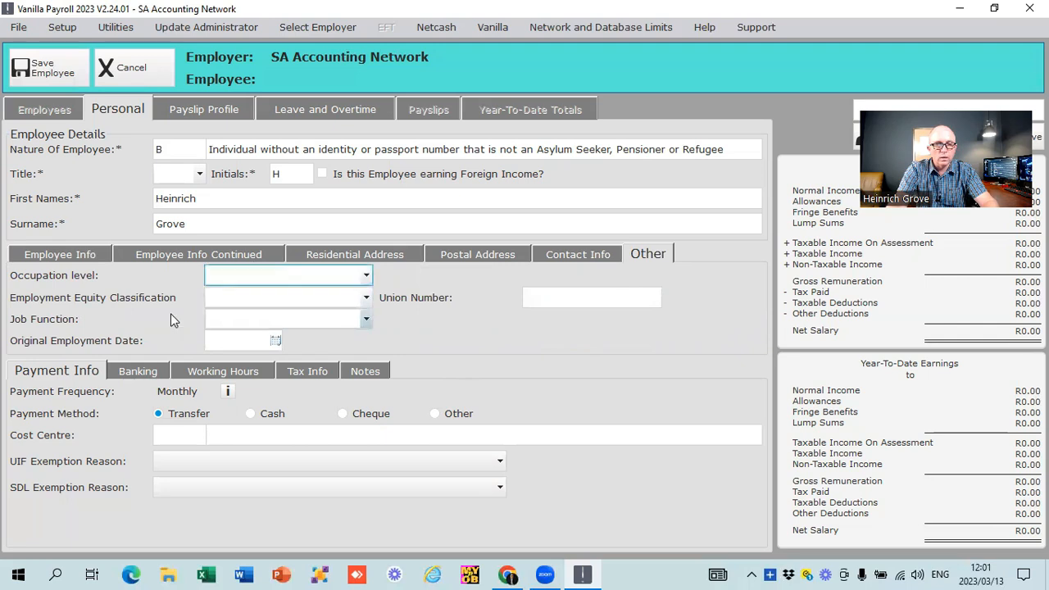
- Set the employee's occupation to Accountant and the payment method to Cash
click(52, 255)
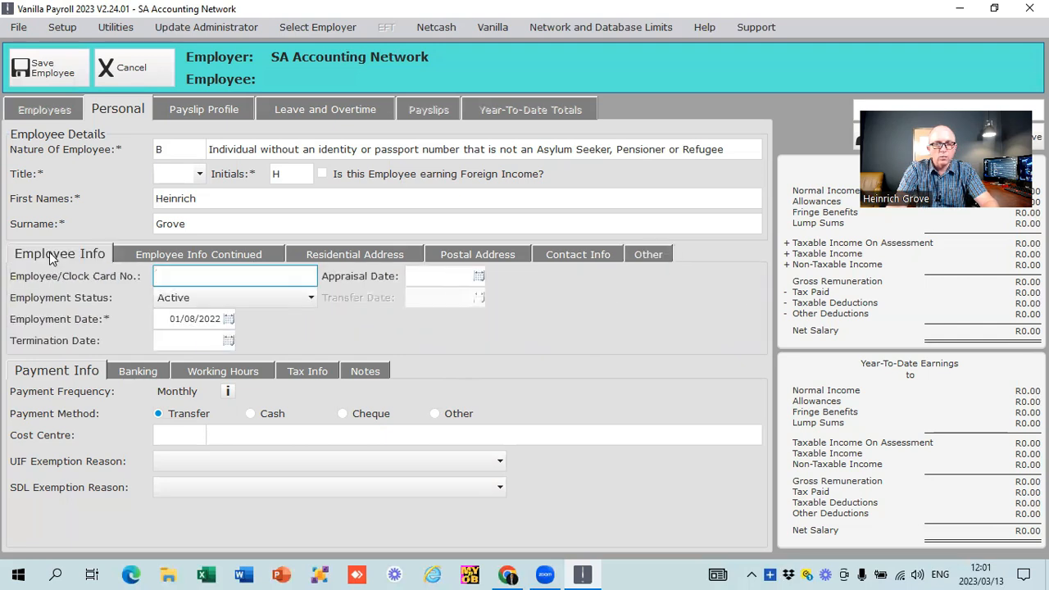
click(156, 255)
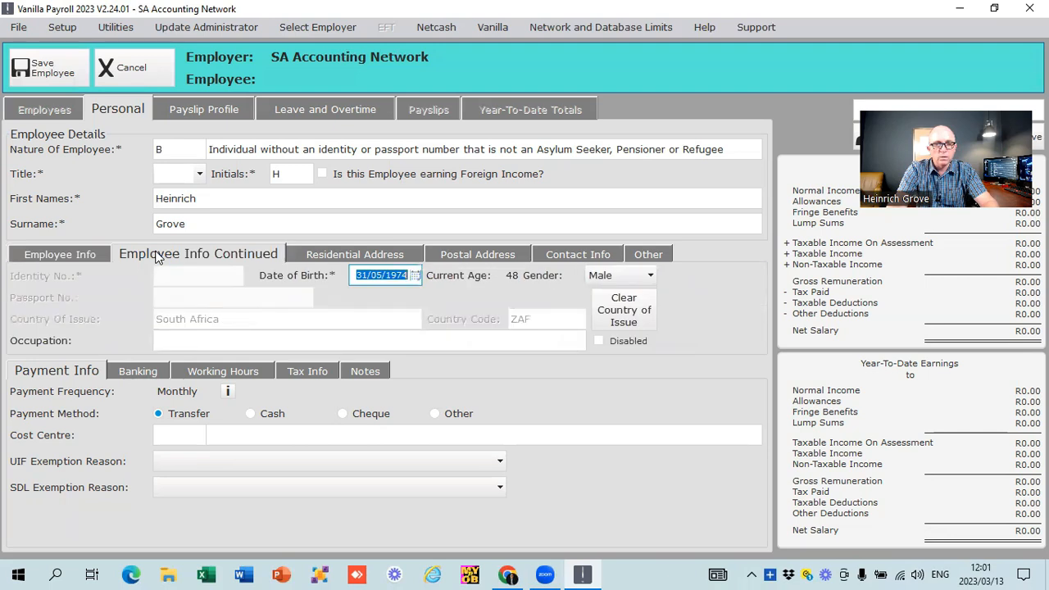
click(190, 337)
text(Accountant)
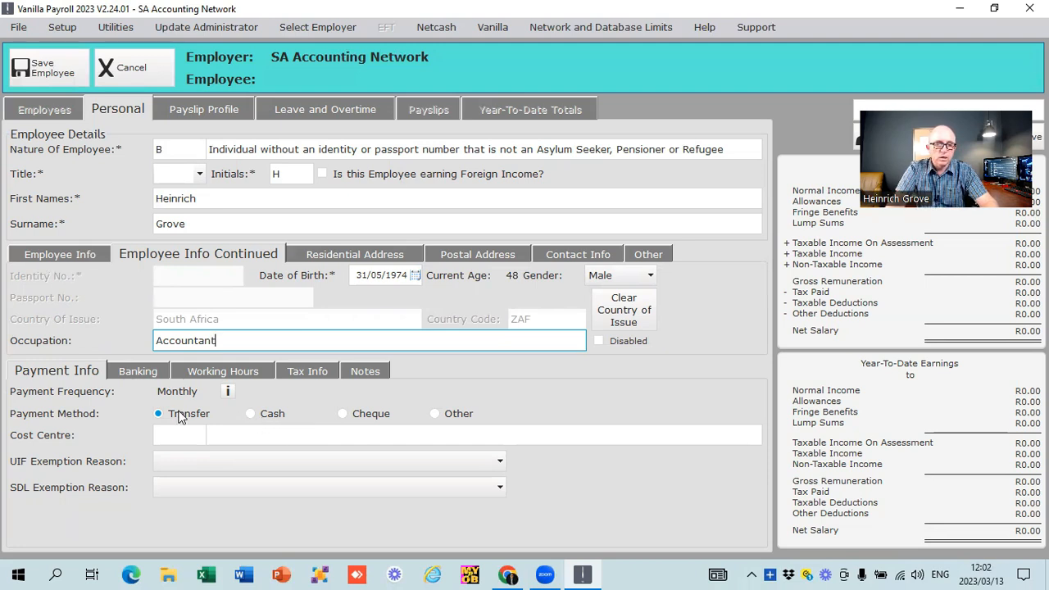
click(251, 414)
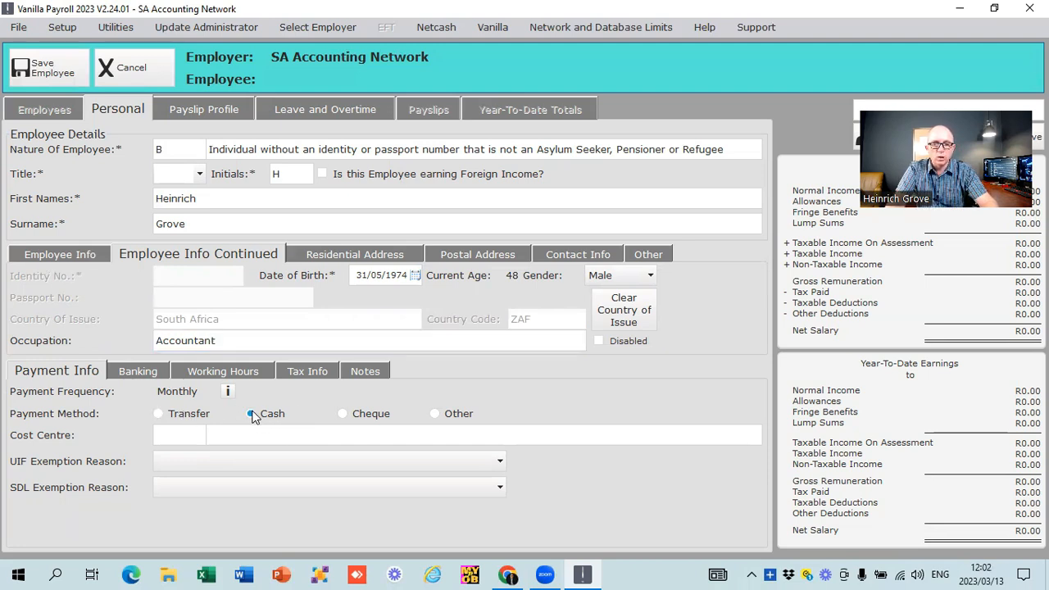
- Review the employee's banking, working hours, tax information and notes, and save the employee record
click(135, 373)
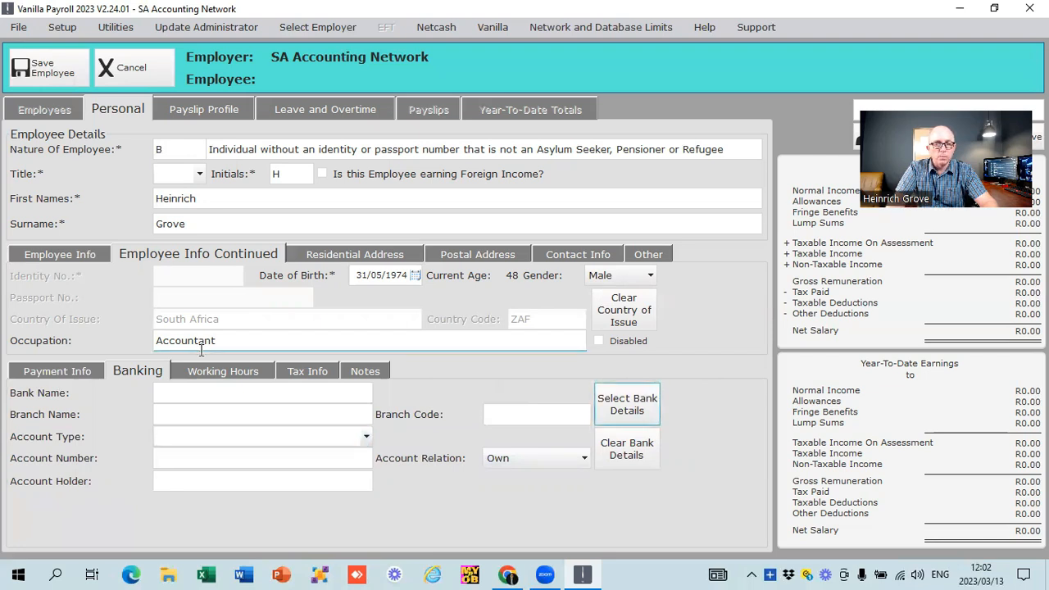
click(231, 375)
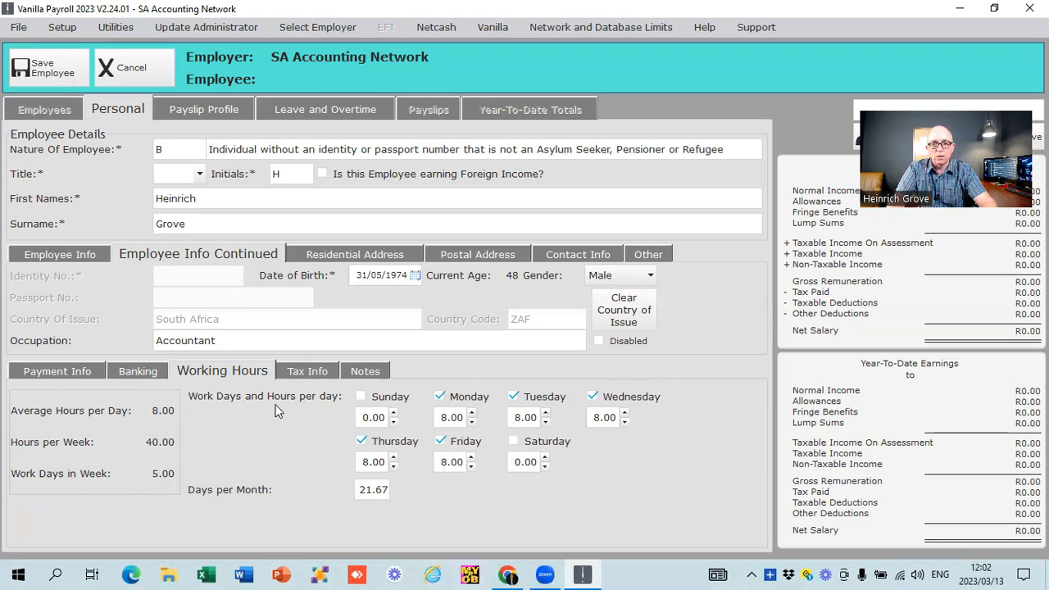
click(318, 370)
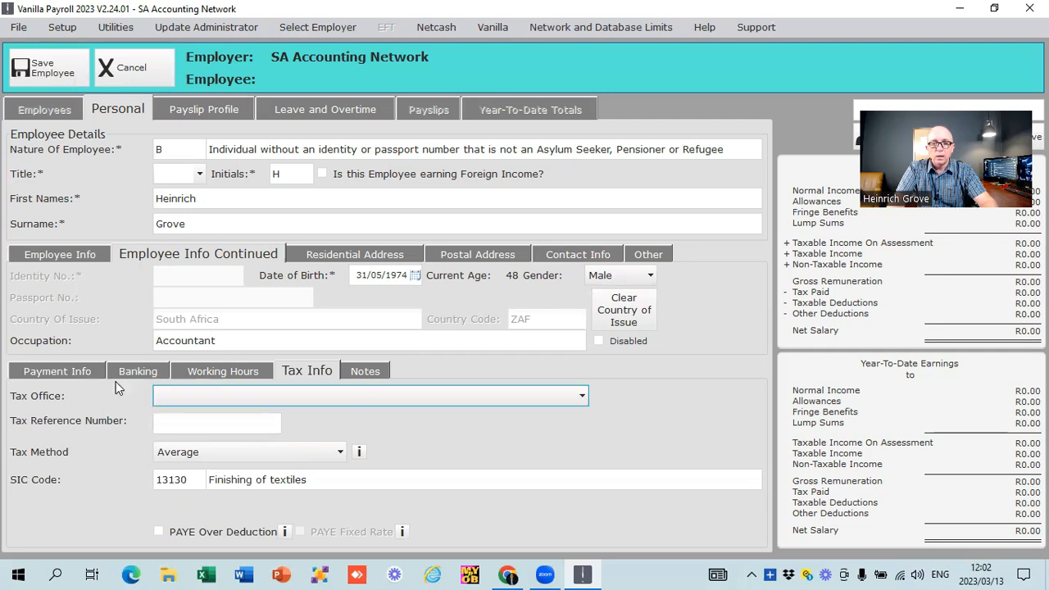
click(365, 371)
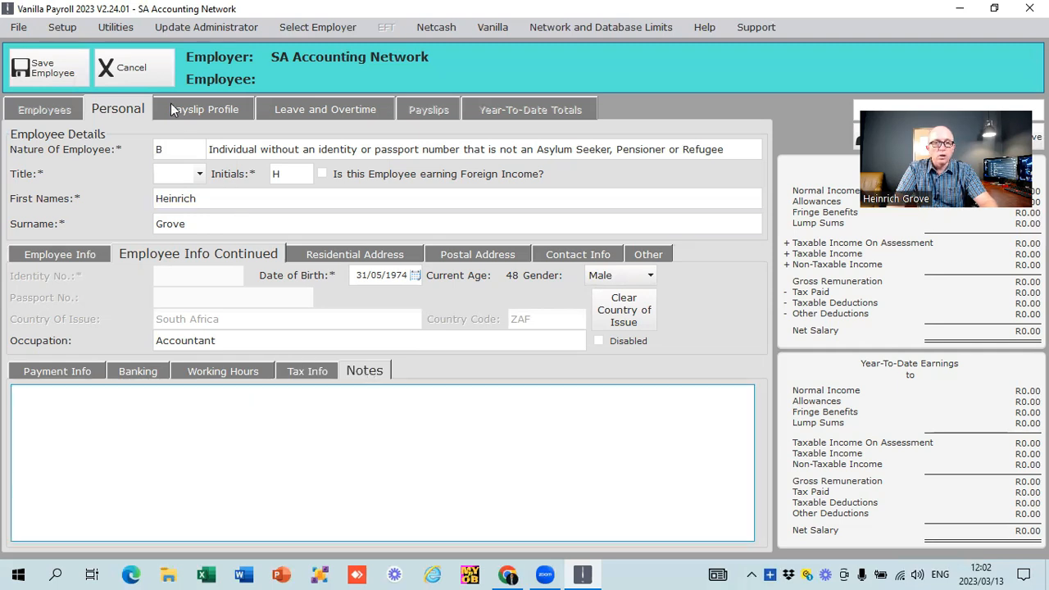
click(41, 67)
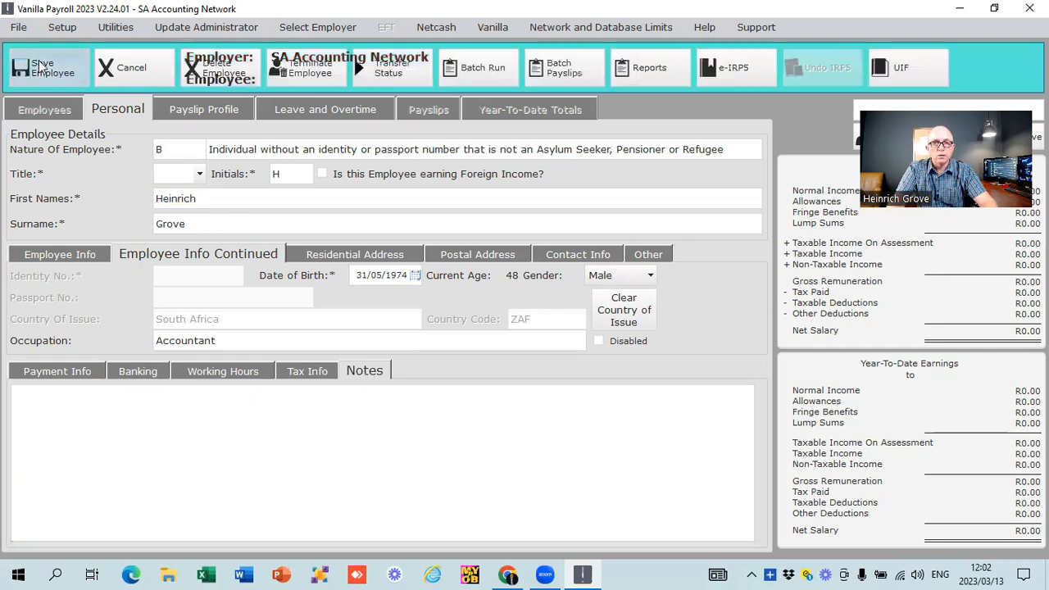